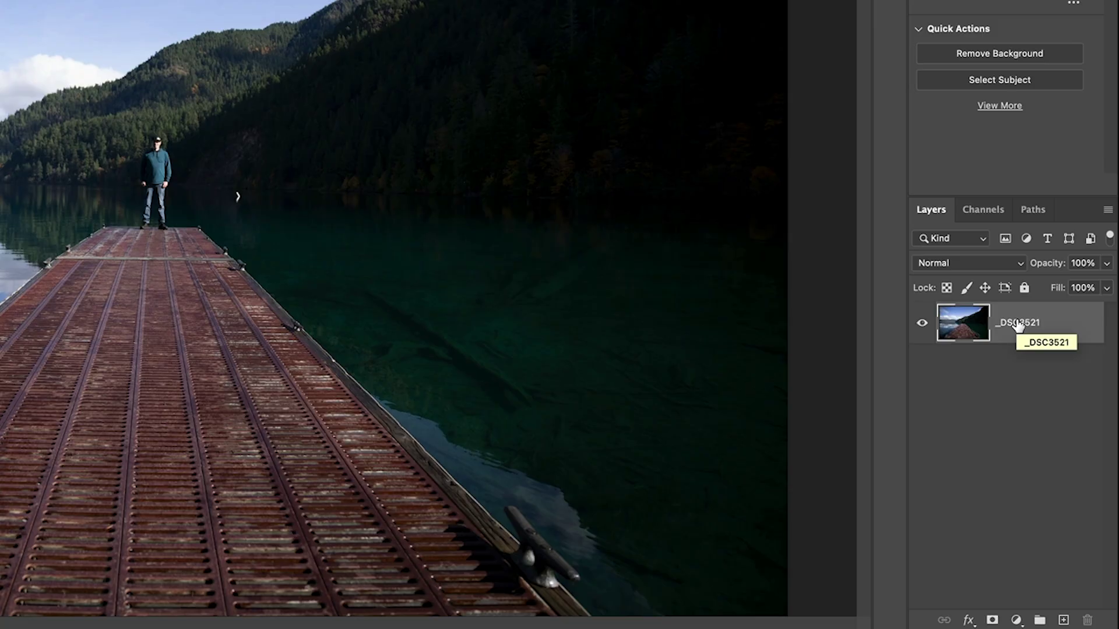
Convert the dock photo layer to a smart object and open Shadows/Highlights with more options shown.
right_click(1017, 325)
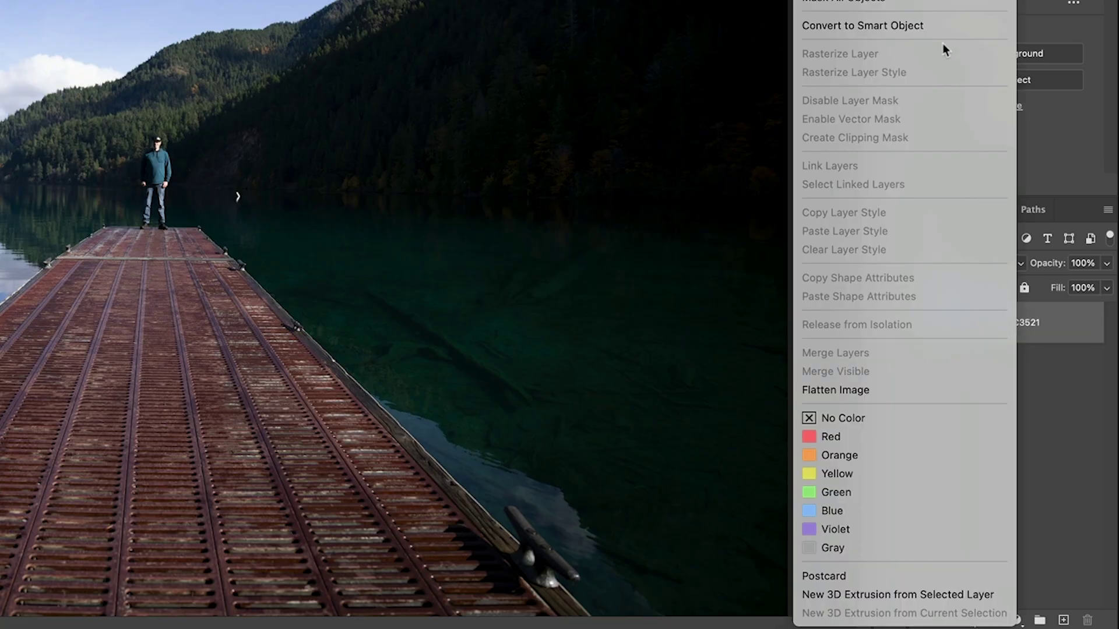
left_click(940, 25)
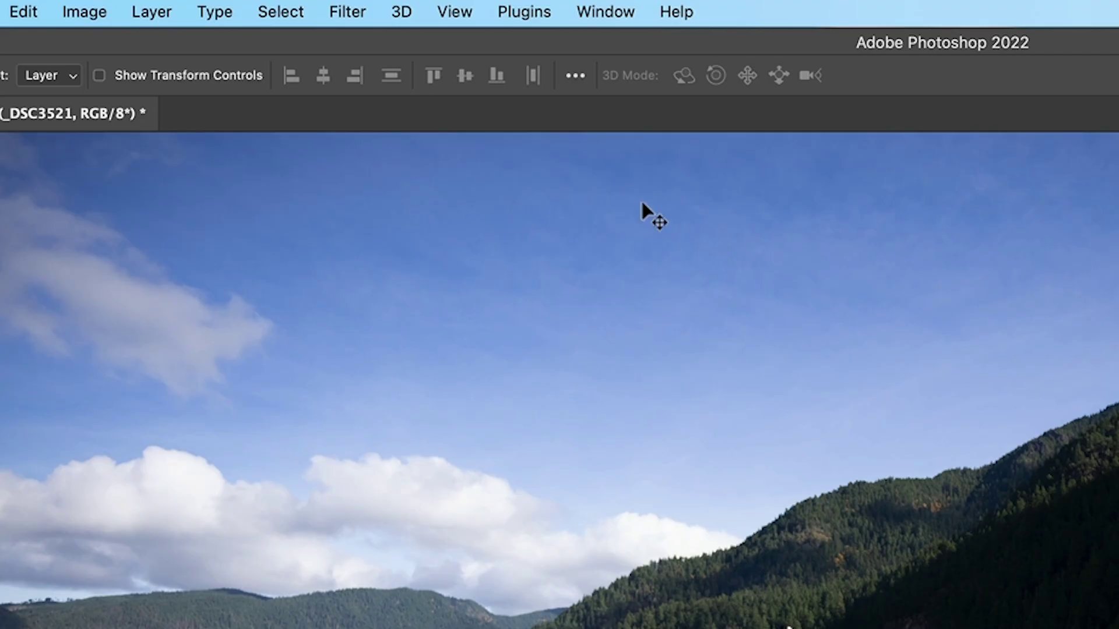
left_click(79, 12)
mouse_move(97, 78)
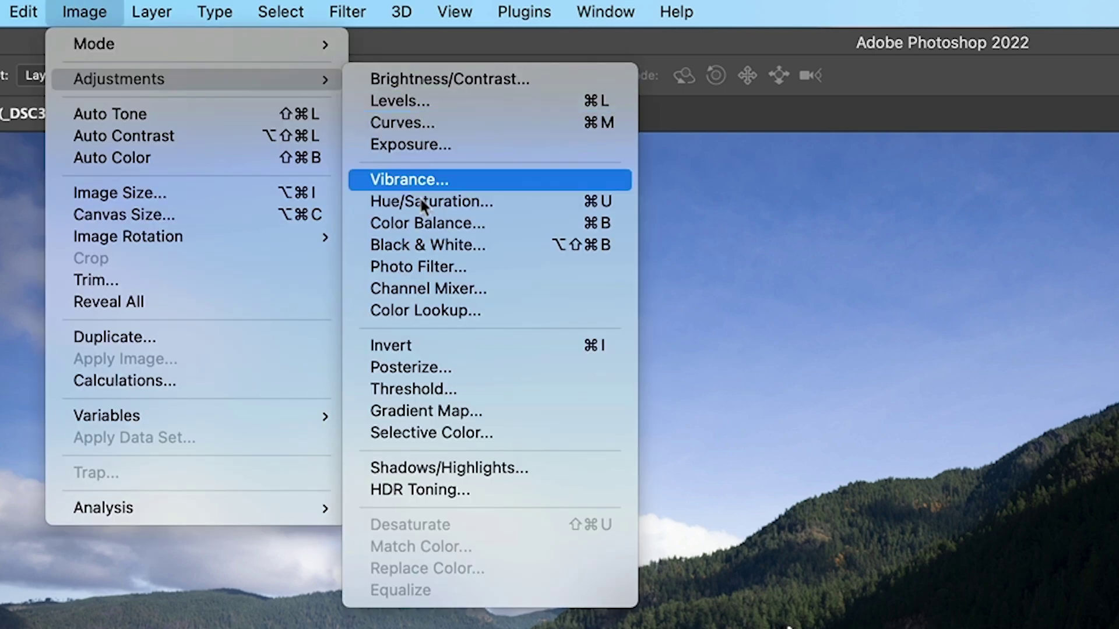
left_click(481, 470)
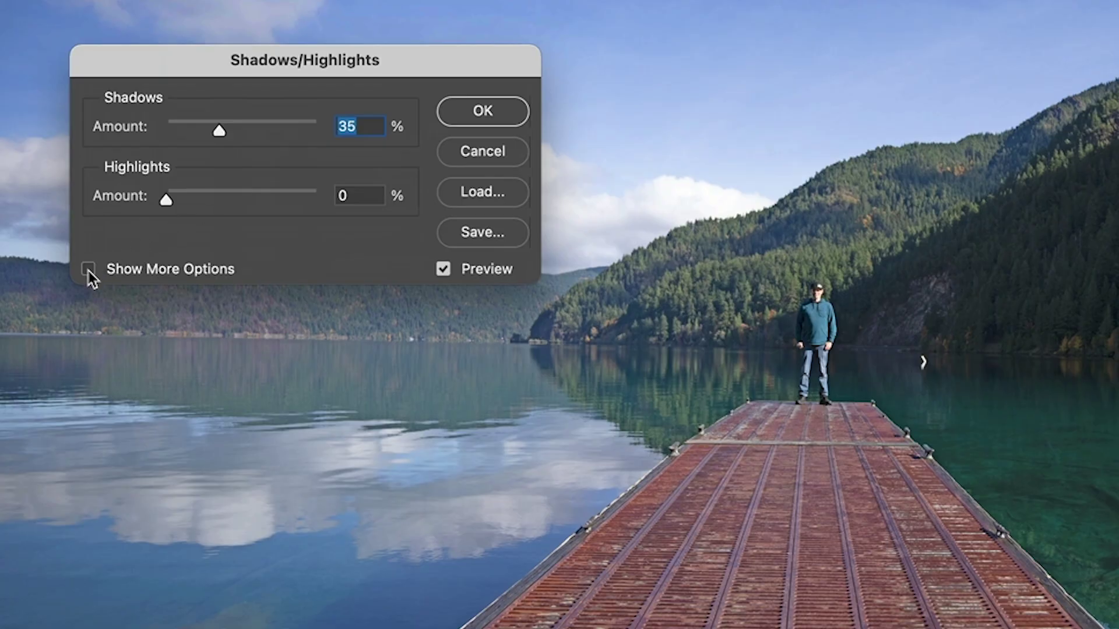
left_click(89, 270)
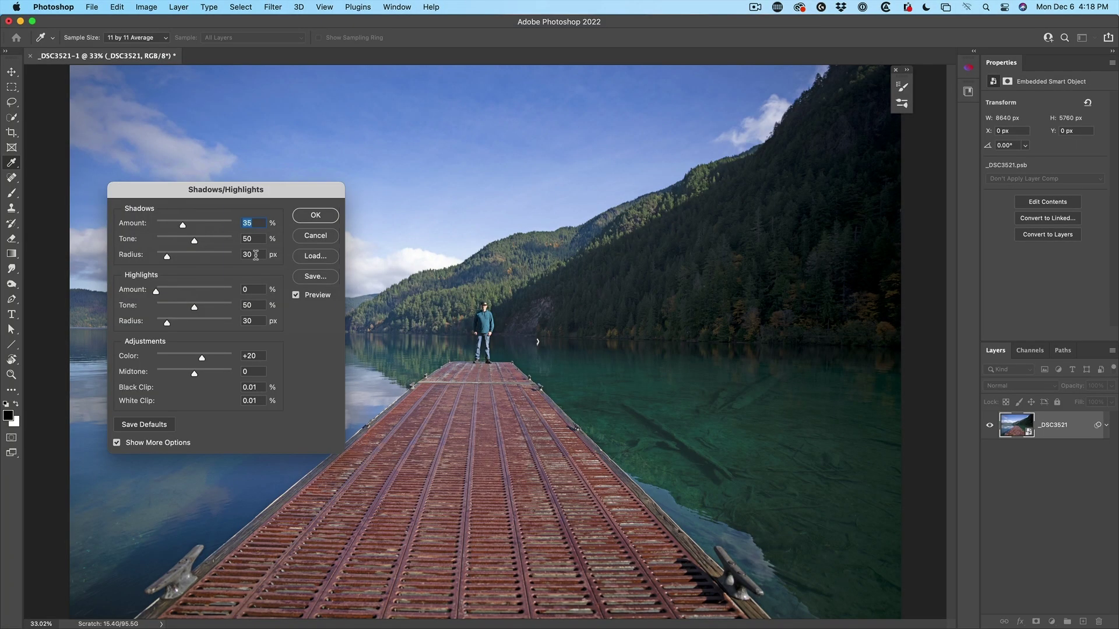
Raise the Shadows Amount to 41% and set the Shadows Tone to 34%.
left_click_drag(164, 226, 187, 227)
left_click_drag(195, 242, 232, 245)
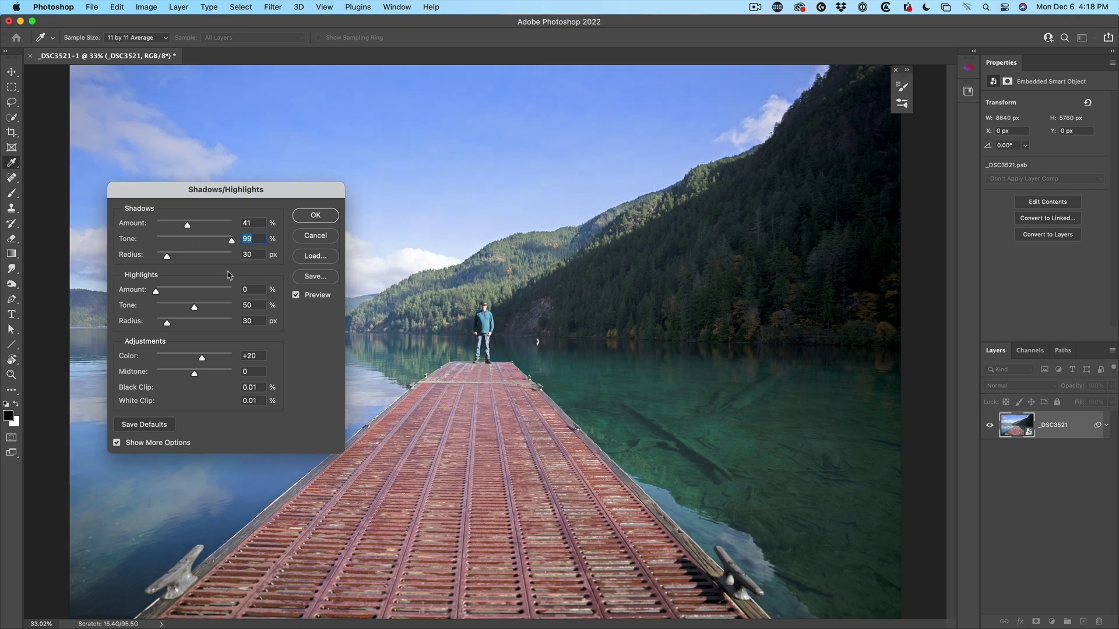
left_click(182, 242)
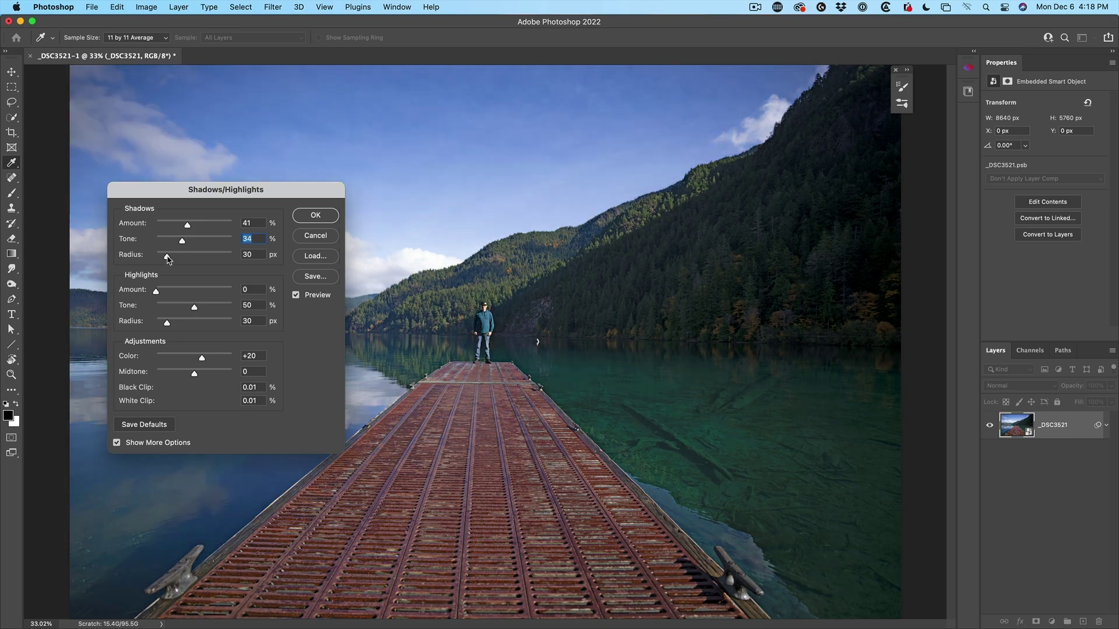
Apply Shadows/Highlights with shadow Radius 102 px and highlights Amount 37%, Tone 63%, Radius 69 px.
left_click_drag(167, 257, 199, 264)
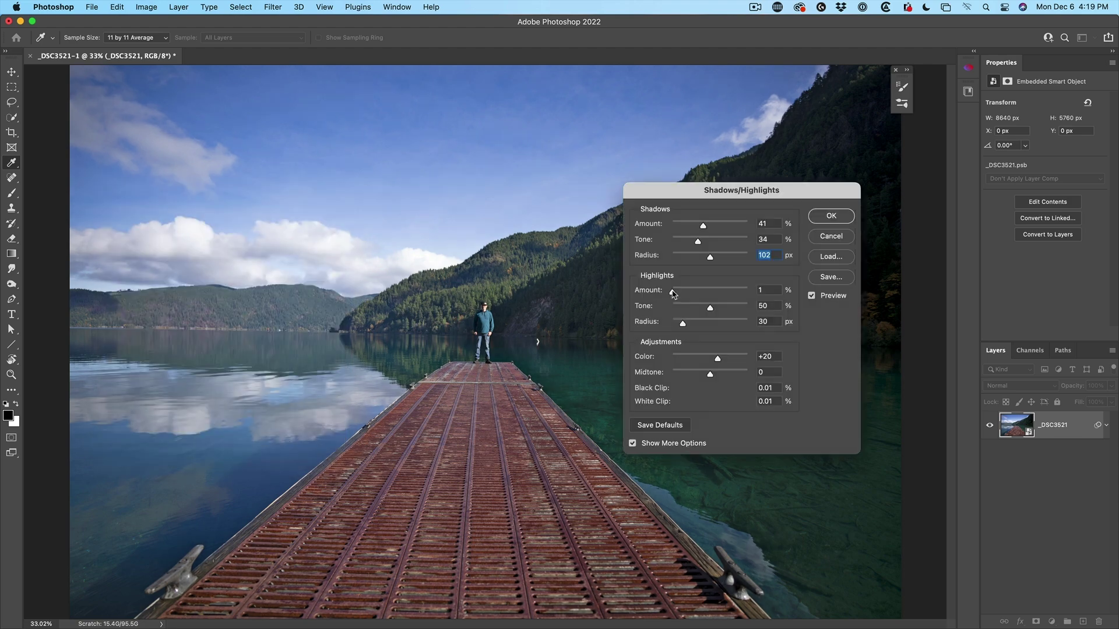
left_click_drag(678, 293, 701, 292)
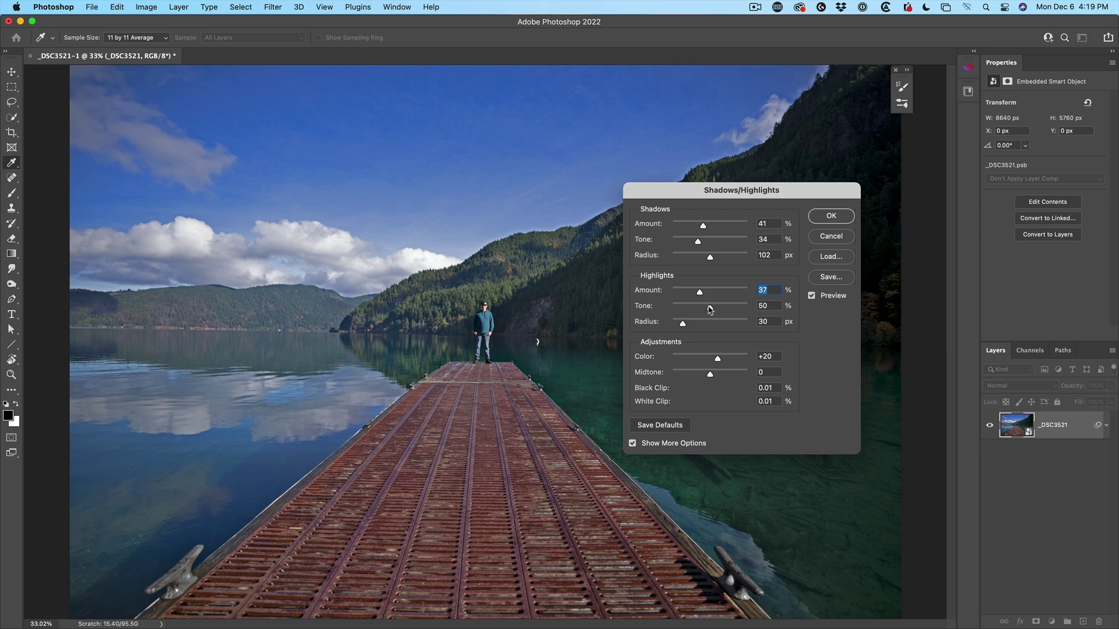
mouse_move(711, 310)
left_mouse_down()
mouse_move(721, 309)
mouse_move(697, 324)
left_mouse_up()
left_click_drag(717, 358, 722, 360)
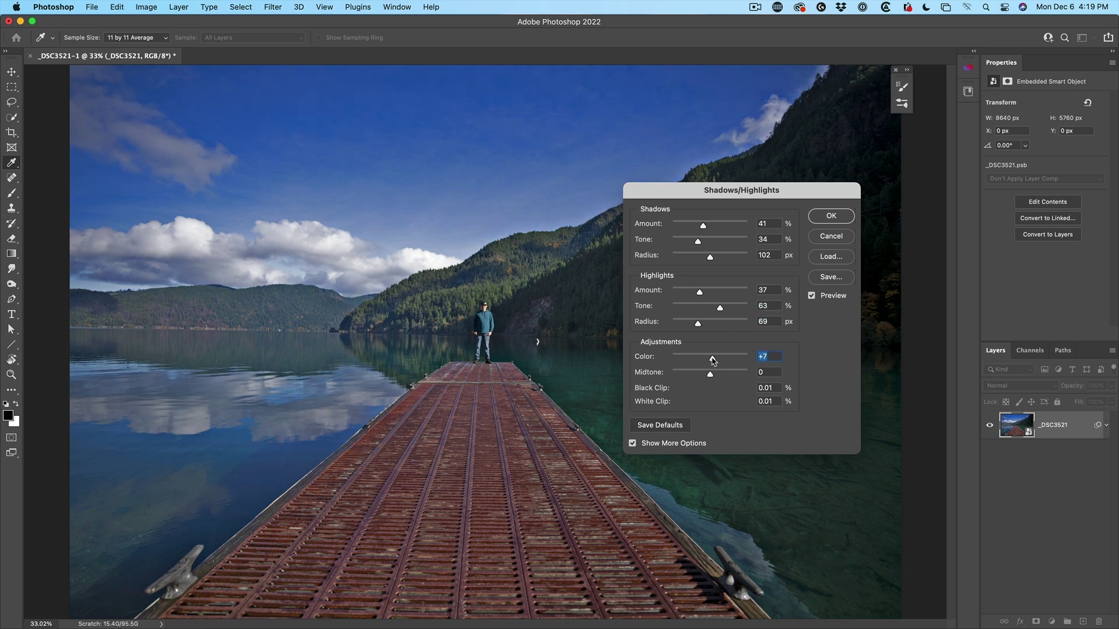
left_click(831, 216)
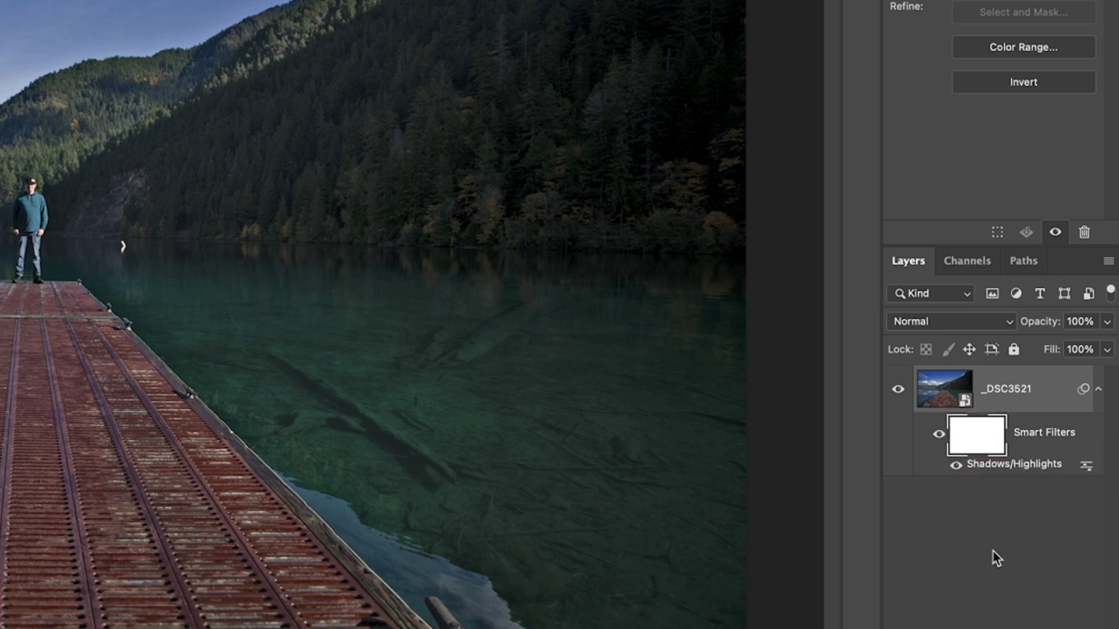
Invert the Shadows/Highlights filter mask in the Properties panel to black.
left_click(1024, 87)
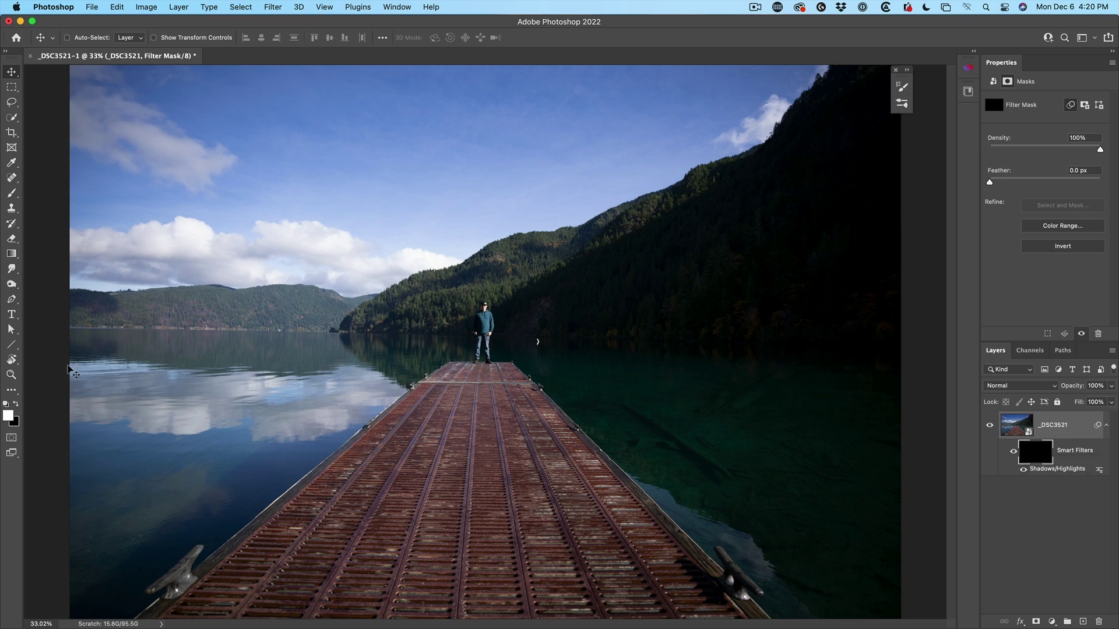
Paint white on the filter mask with an 8% flow, 900 px brush over the dark hillside.
key("b")
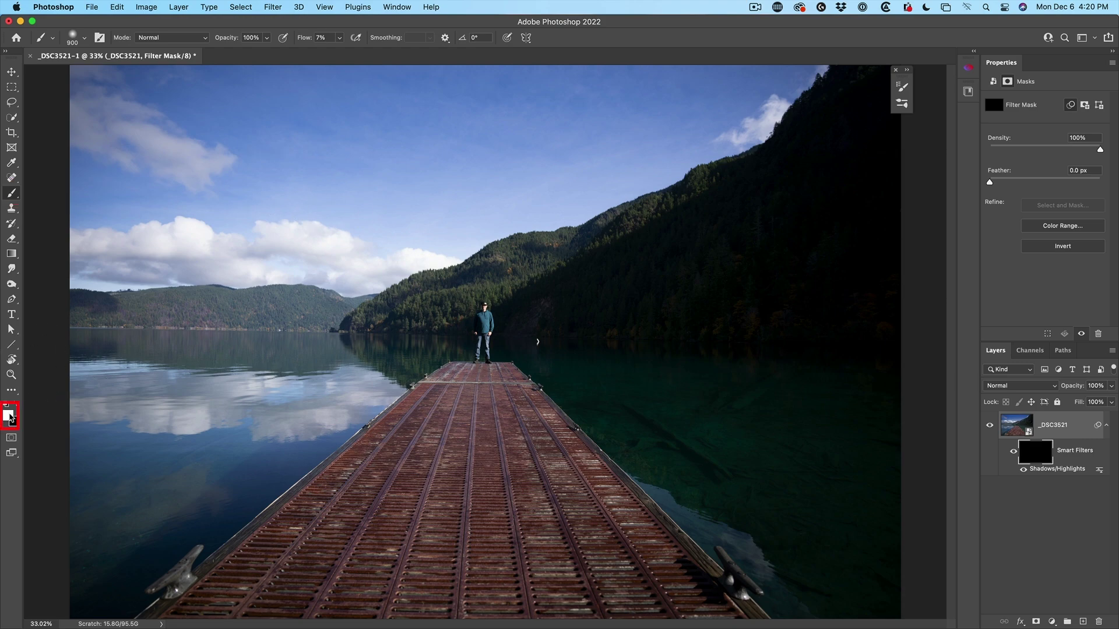
left_click_drag(304, 37, 326, 32)
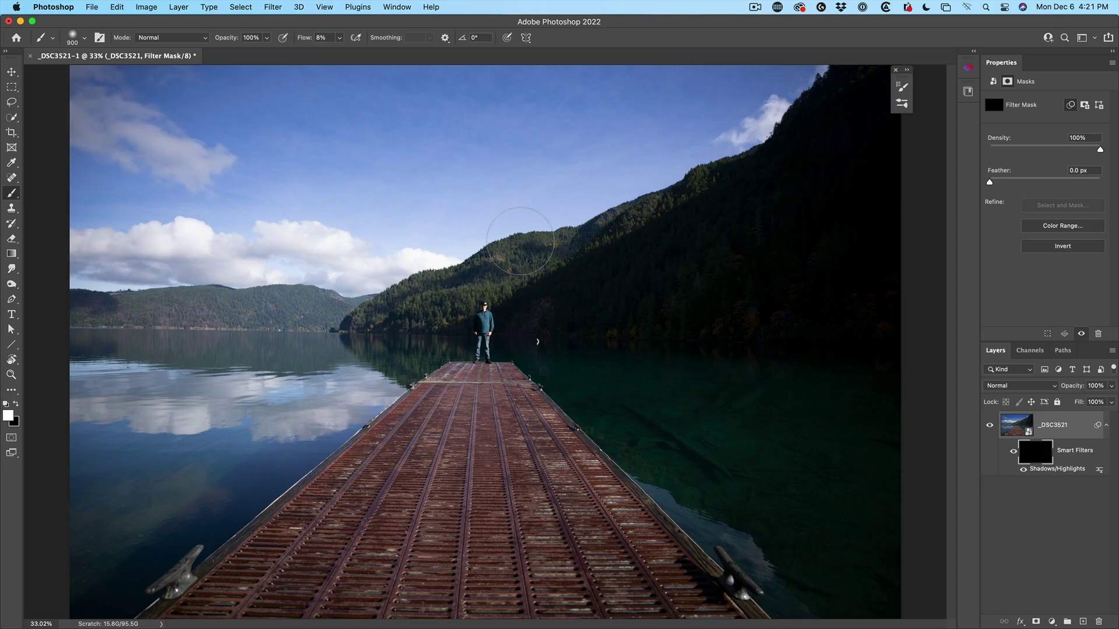
key("bracketleft")
key("bracketleft")
key("bracketleft")
key("bracketleft")
key("bracketright")
key("bracketright")
key("bracketright")
key("bracketright")
mouse_move(531, 329)
left_mouse_down()
mouse_move(813, 237)
mouse_move(617, 301)
mouse_move(846, 297)
mouse_move(620, 333)
mouse_move(787, 354)
mouse_move(540, 357)
mouse_move(849, 446)
mouse_move(619, 363)
mouse_move(751, 465)
mouse_move(750, 478)
mouse_move(575, 336)
mouse_move(795, 497)
mouse_move(755, 422)
mouse_move(609, 364)
mouse_move(842, 374)
mouse_move(848, 357)
mouse_move(511, 340)
mouse_move(695, 327)
mouse_move(886, 287)
mouse_move(603, 319)
mouse_move(823, 199)
mouse_move(589, 316)
mouse_move(803, 148)
mouse_move(581, 294)
mouse_move(573, 284)
mouse_move(732, 185)
mouse_move(536, 298)
mouse_move(725, 187)
mouse_move(543, 306)
mouse_move(795, 185)
mouse_move(646, 289)
mouse_move(788, 297)
mouse_move(723, 339)
mouse_move(920, 304)
mouse_move(802, 296)
mouse_move(887, 152)
mouse_move(751, 257)
mouse_move(830, 178)
mouse_move(681, 268)
mouse_move(558, 324)
mouse_move(582, 295)
mouse_move(763, 226)
mouse_move(623, 312)
mouse_move(852, 295)
mouse_move(553, 325)
mouse_move(843, 334)
mouse_move(592, 330)
mouse_move(695, 368)
mouse_move(889, 408)
mouse_move(598, 375)
mouse_move(671, 427)
mouse_move(734, 434)
mouse_move(580, 345)
mouse_move(709, 479)
mouse_move(729, 460)
mouse_move(704, 456)
mouse_move(840, 458)
mouse_move(841, 341)
mouse_move(750, 459)
mouse_move(756, 363)
mouse_move(633, 331)
mouse_move(532, 330)
mouse_move(545, 308)
mouse_move(733, 208)
mouse_move(826, 110)
mouse_move(675, 234)
mouse_move(542, 303)
mouse_move(726, 250)
mouse_move(751, 292)
mouse_move(844, 315)
left_mouse_up()
Paint the hillside and shoreline near the person at brush size 200, then the sky at 2000.
key("bracketleft")
key("bracketleft")
key("bracketleft")
key("bracketleft")
key("bracketleft")
key("bracketleft")
key("bracketleft")
key("bracketleft")
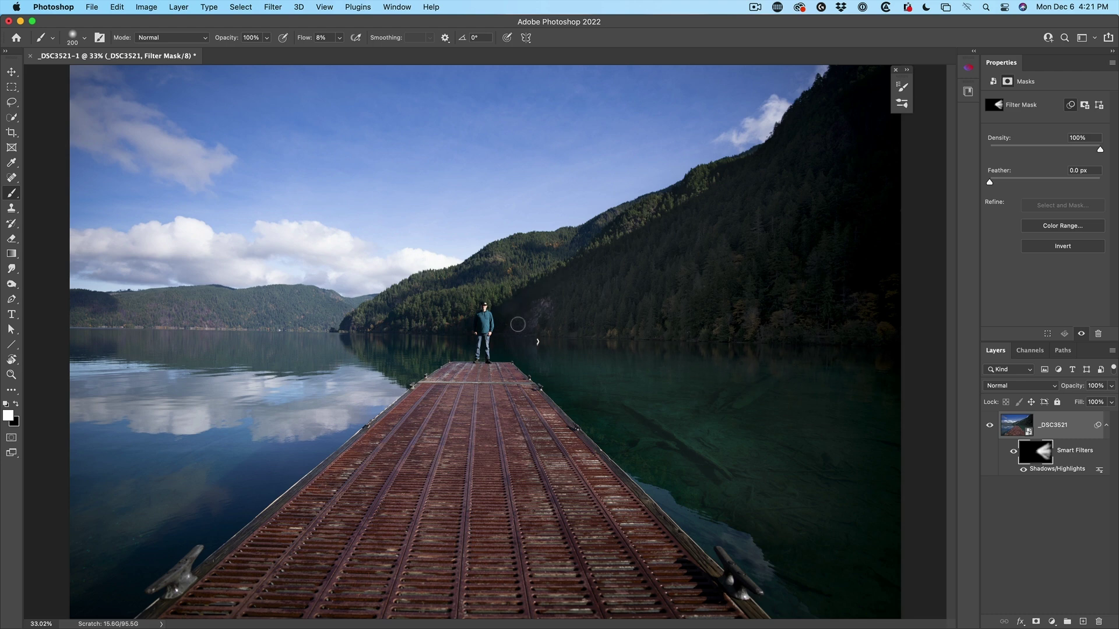
mouse_move(572, 311)
left_mouse_down()
mouse_move(643, 299)
mouse_move(690, 322)
left_mouse_up()
left_click_drag(784, 336, 542, 337)
key("bracketleft")
key("bracketleft")
key("bracketleft")
key("bracketright")
key("bracketright")
key("bracketright")
key("bracketright")
key("bracketright")
key("bracketright")
key("bracketright")
key("bracketright")
key("bracketright")
key("bracketright")
mouse_move(193, 146)
left_mouse_down()
mouse_move(524, 152)
mouse_move(700, 134)
mouse_move(400, 172)
mouse_move(292, 577)
mouse_move(466, 560)
mouse_move(565, 455)
left_mouse_up()
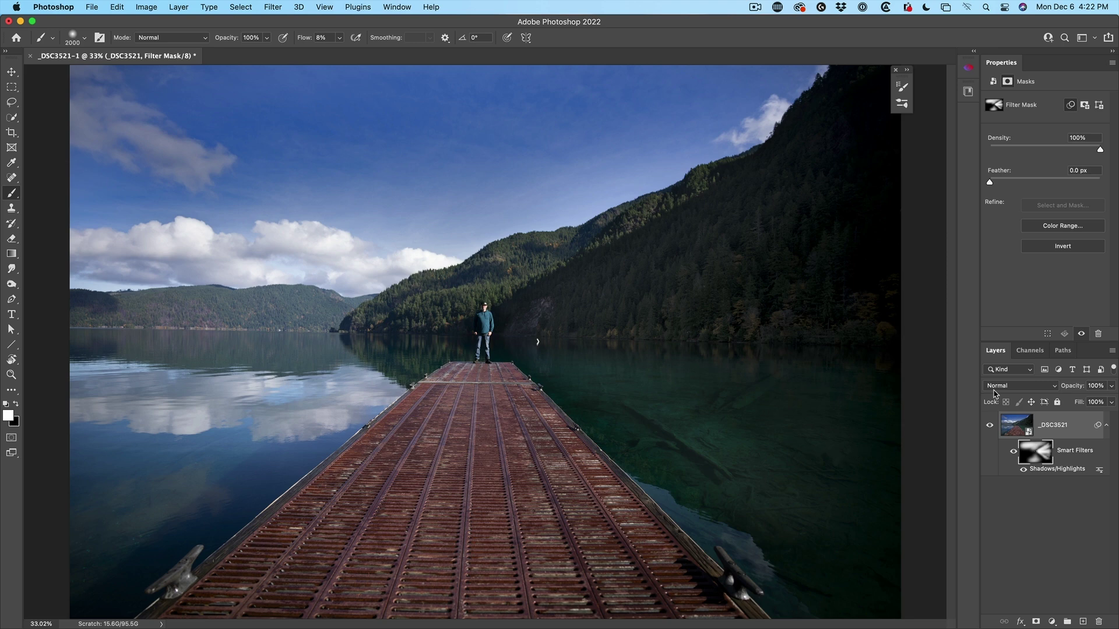
left_click(1013, 452)
left_click(1013, 451)
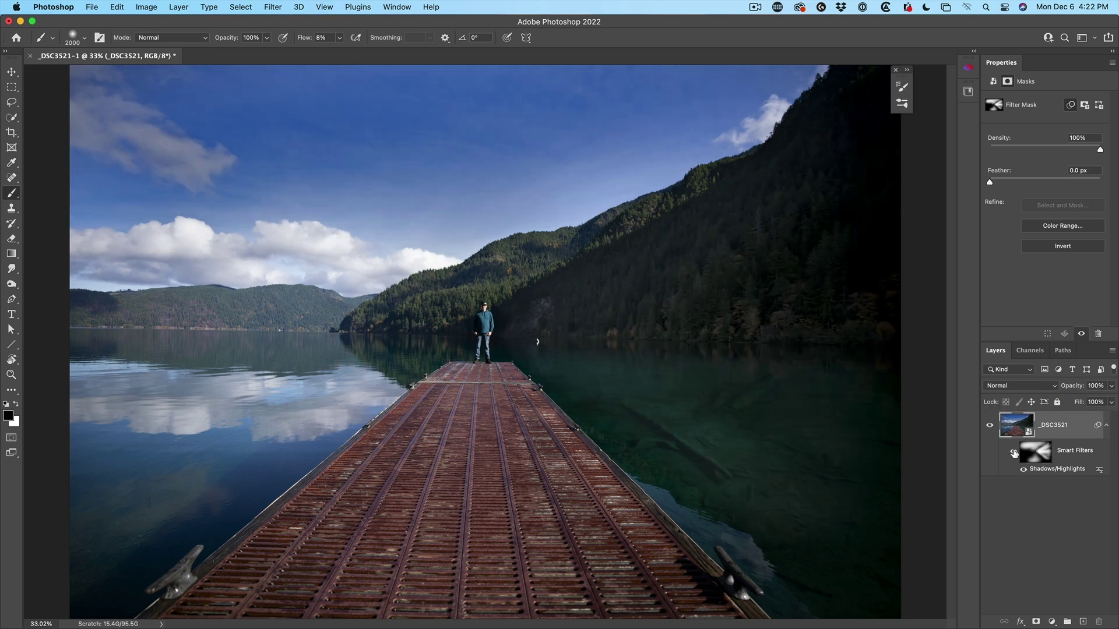